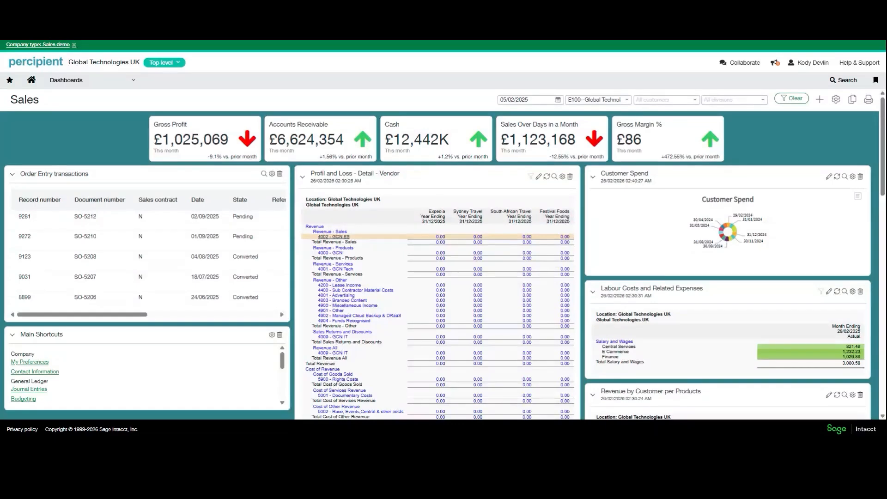
Start a new Salesforce Quote in Order Entry and select Venues Avenues as the customer.
click(97, 81)
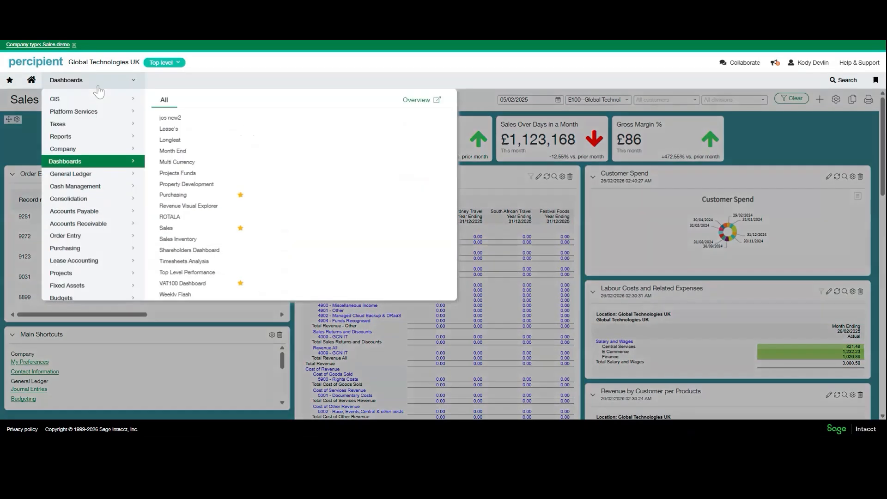
mouse_move(91, 245)
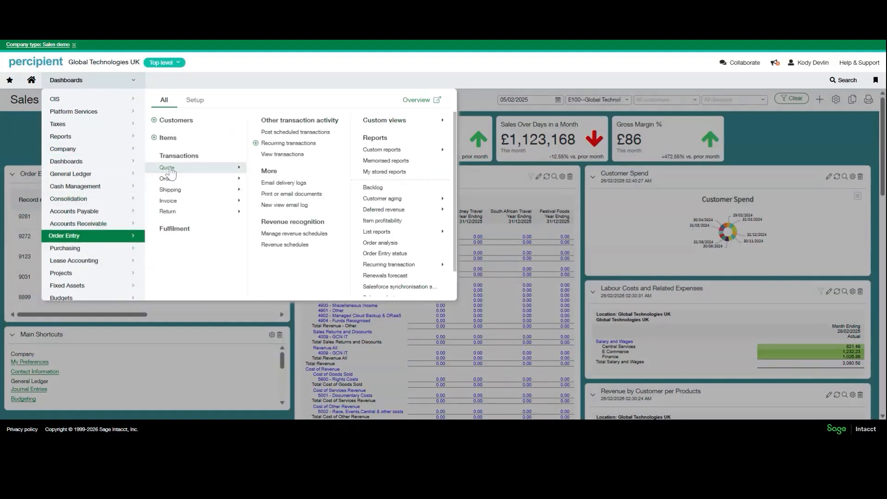
mouse_move(168, 168)
click(281, 174)
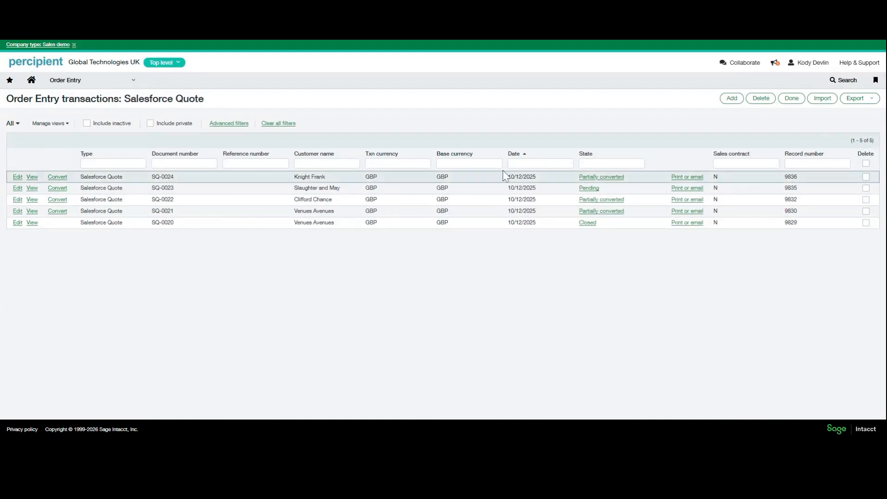
click(721, 98)
click(137, 203)
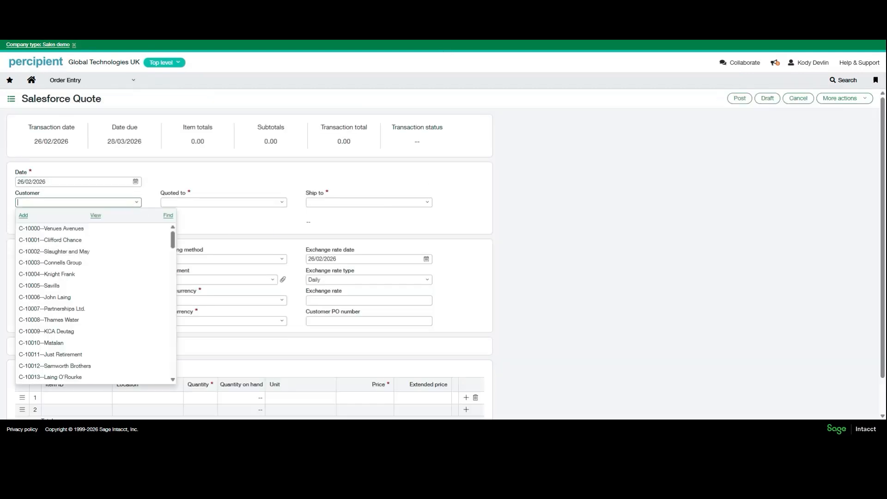
click(89, 230)
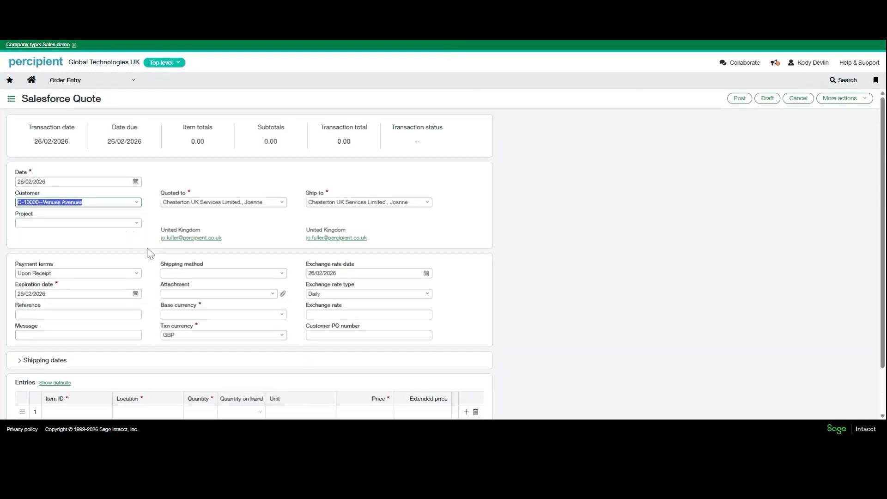
Add the item 005--Annual Fee to the first line of the quote's entries.
scroll(192, 271, down, 2)
click(194, 269)
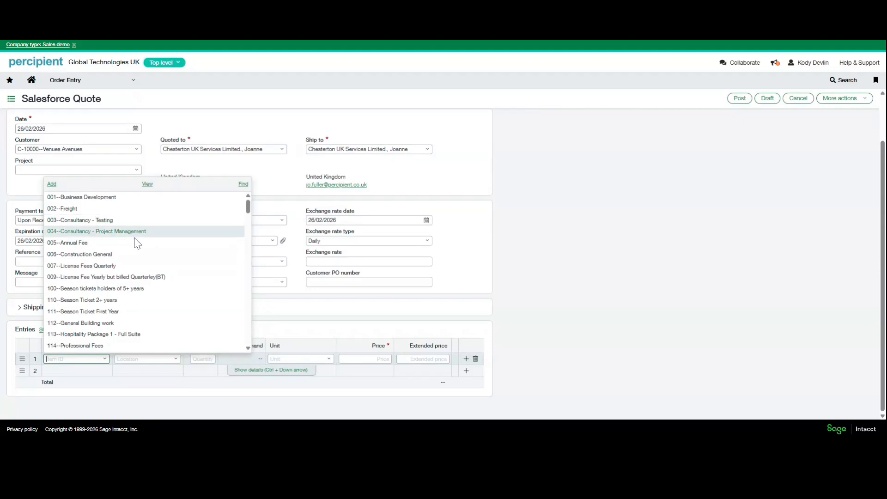
scroll(119, 274, down, 2)
scroll(119, 273, down, 5)
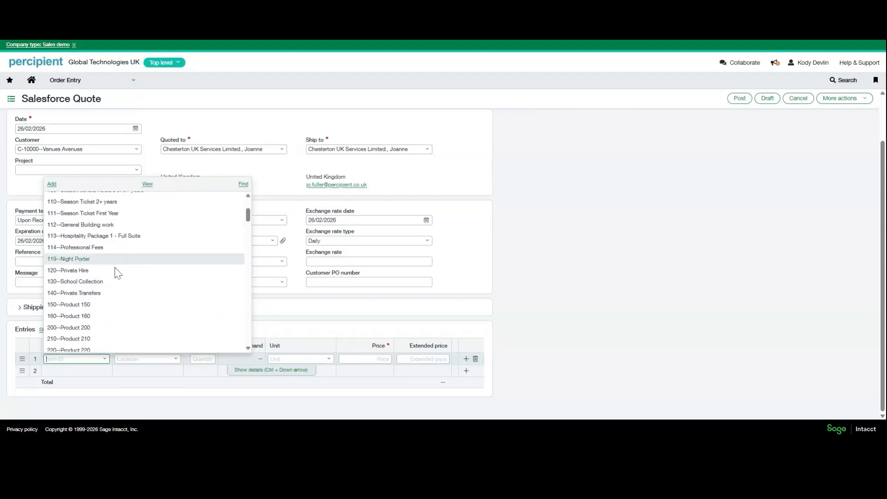
scroll(119, 274, down, 6)
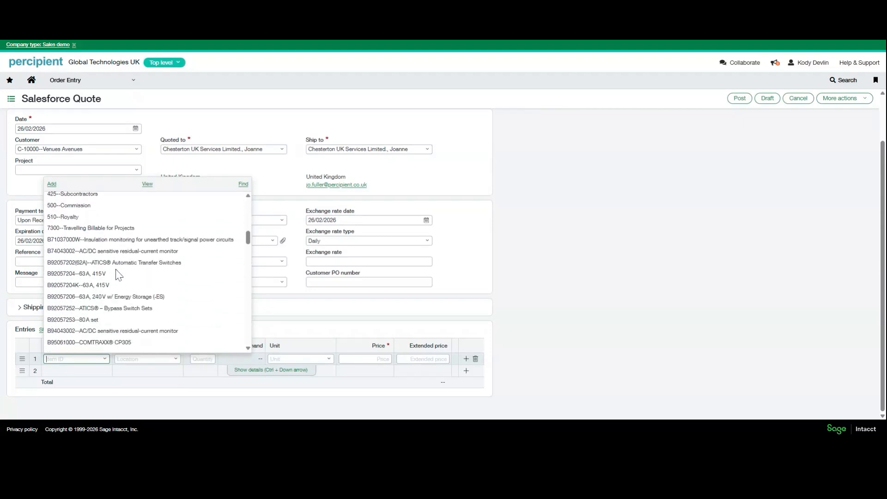
scroll(191, 302, down, 5)
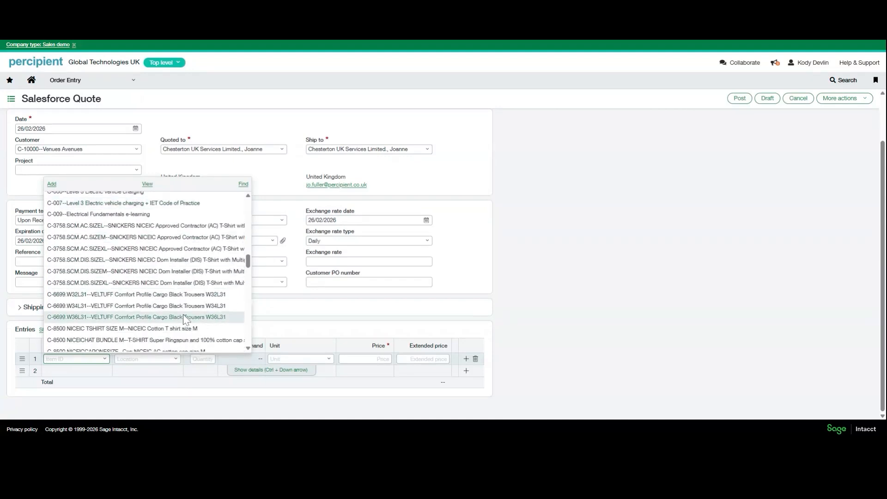
scroll(148, 278, up, 15)
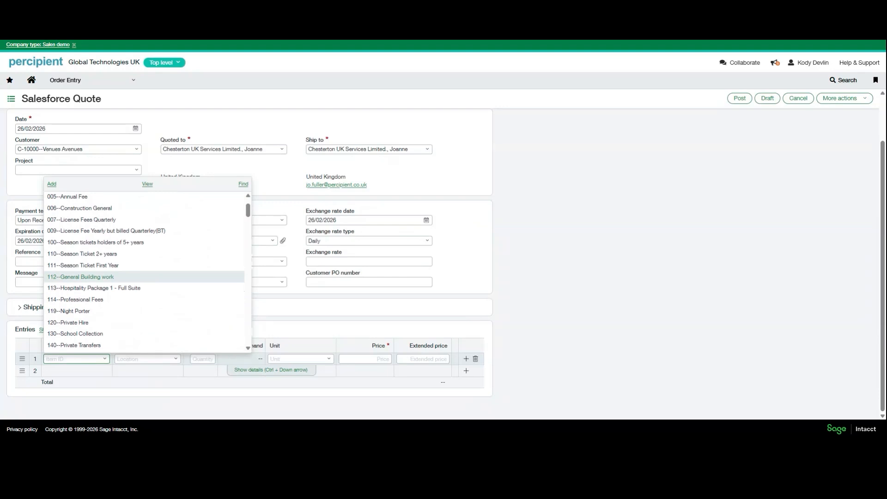
scroll(123, 258, up, 1)
click(93, 243)
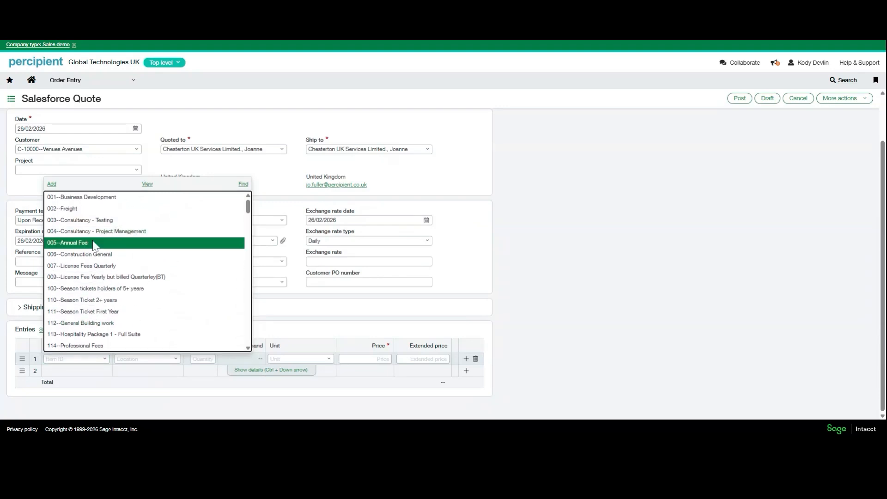
click(94, 243)
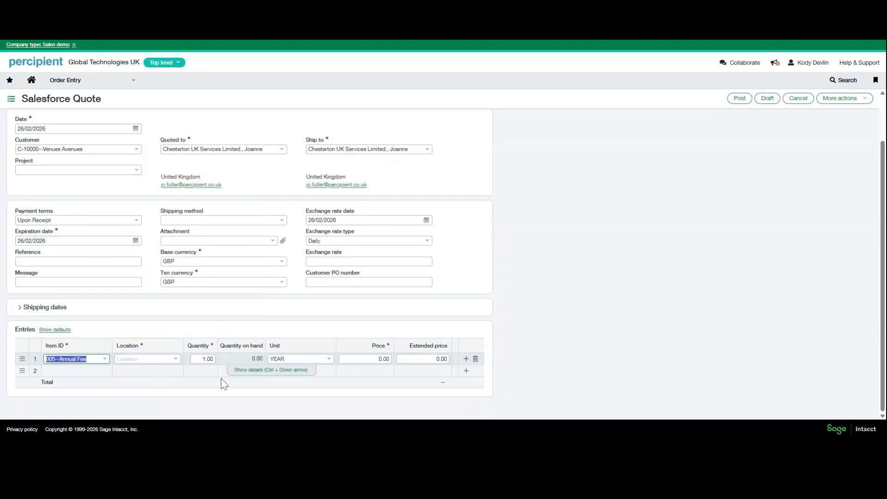
Set the Annual Fee line's location to 110--Birmingham Office and its quantity to 2.
click(176, 359)
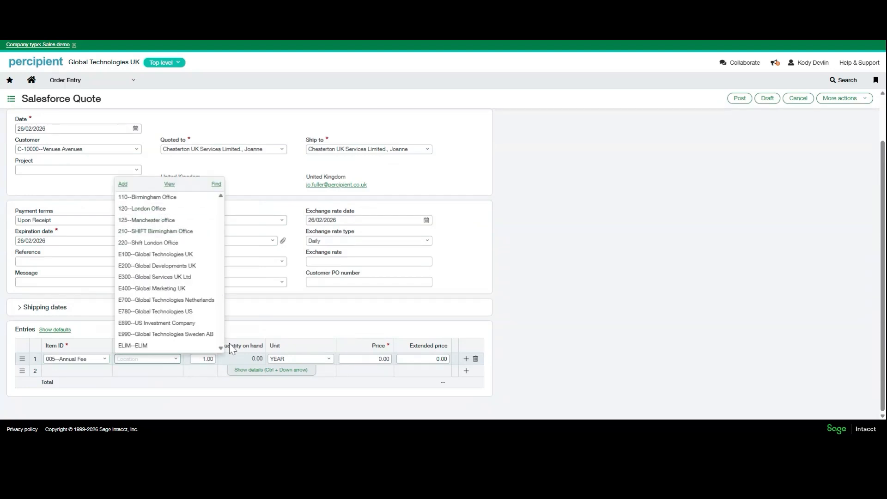
scroll(200, 203, up, 1)
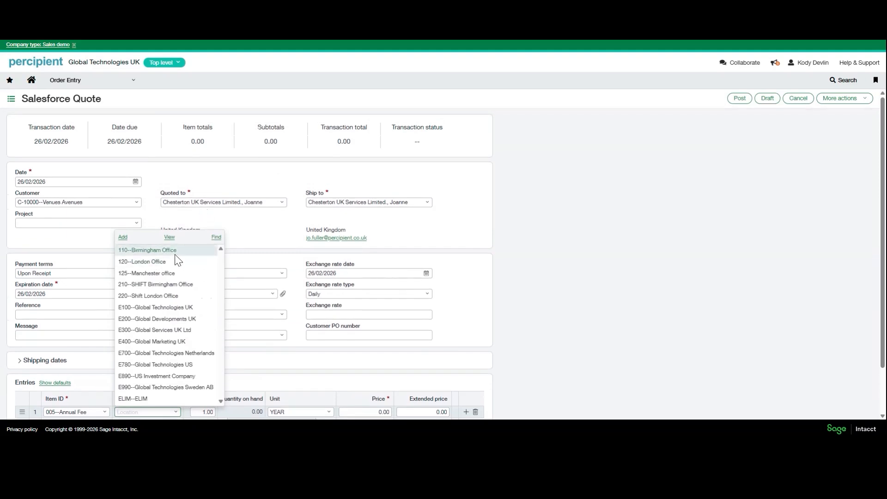
click(152, 250)
scroll(217, 258, down, 1)
click(206, 359)
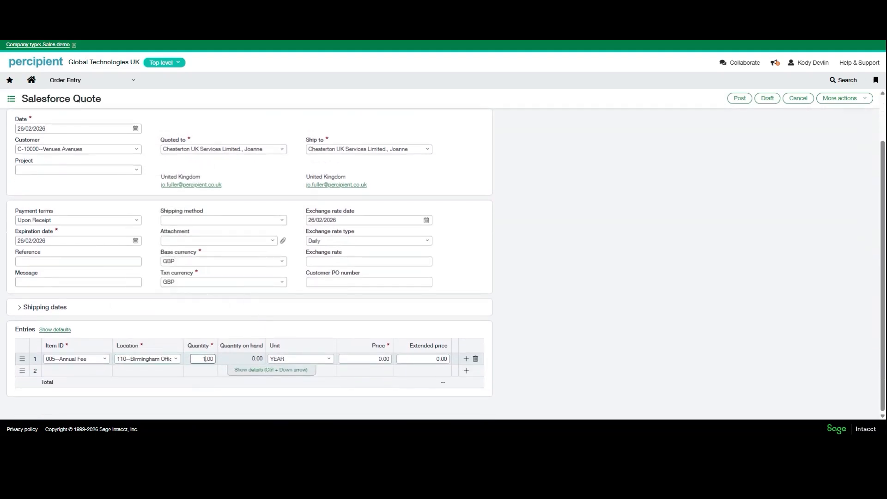
key(BackSpace)
text(2)
Try to enter a price of 500 for the Annual Fee line.
click(375, 357)
text(50-)
click(509, 365)
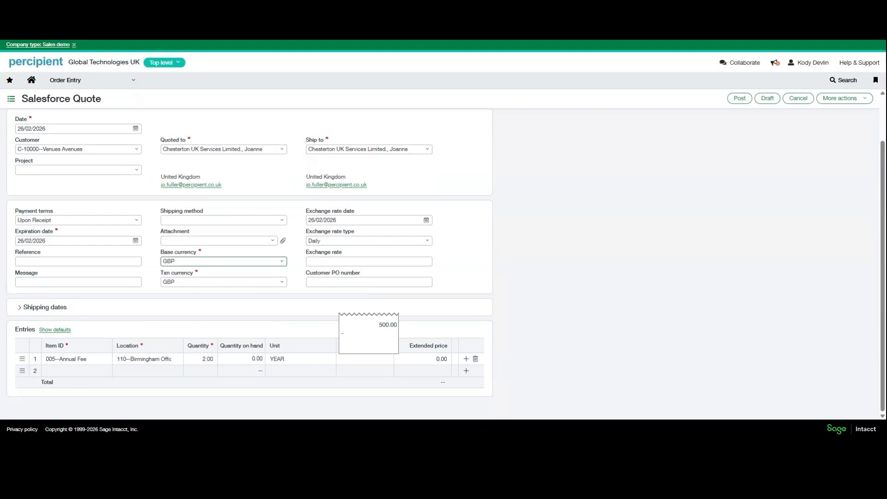
click(125, 261)
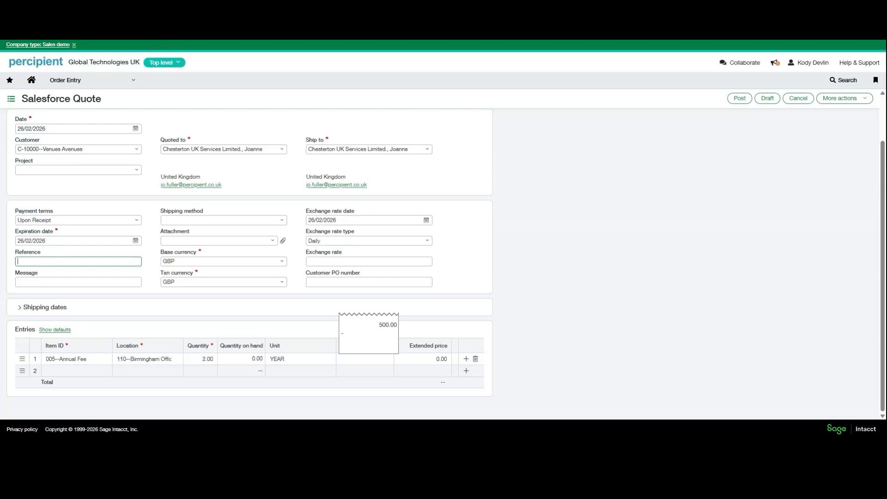
Clear the item on the first entry line and browse the item list for a replacement.
click(100, 362)
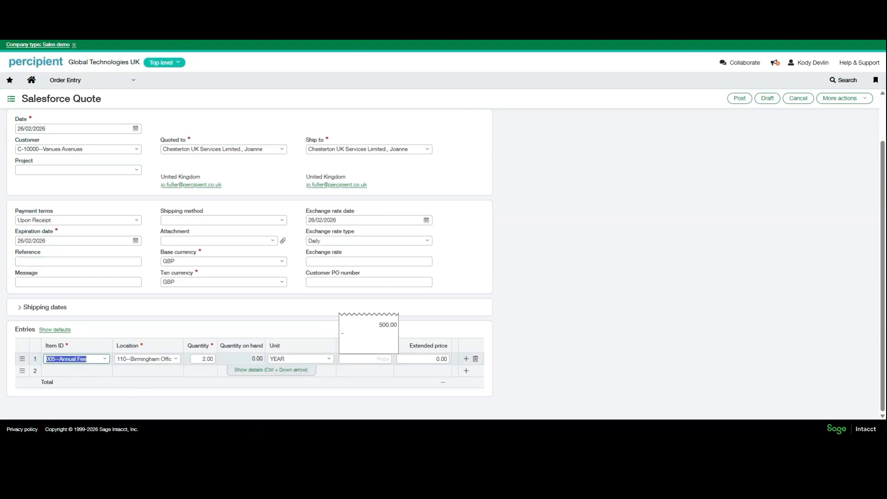
click(105, 359)
click(106, 360)
click(106, 360)
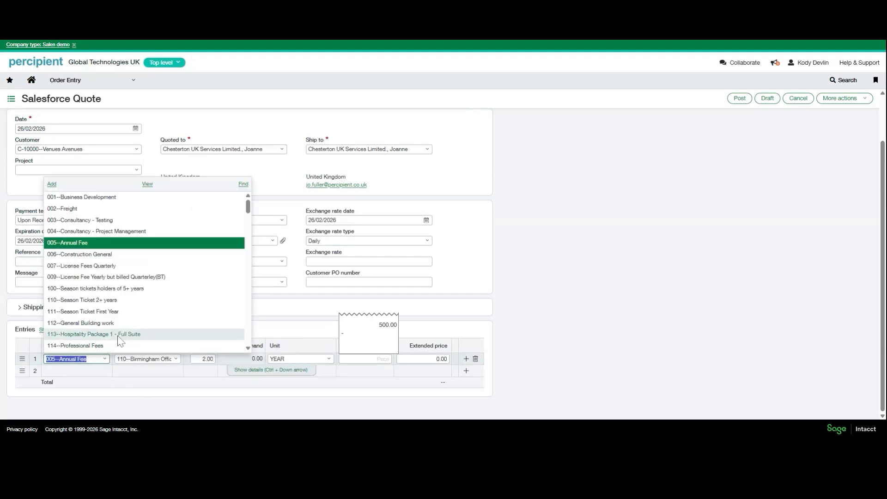
text(im)
key(BackSpace)
key(BackSpace)
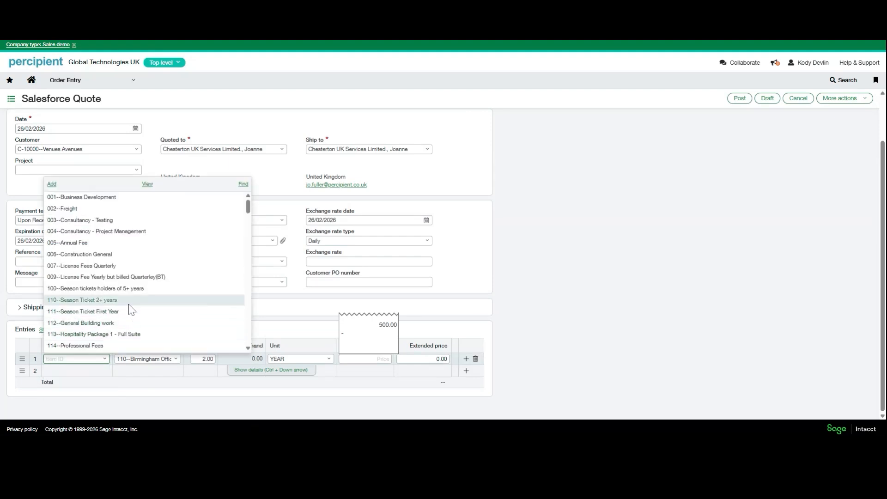
scroll(125, 298, down, 1)
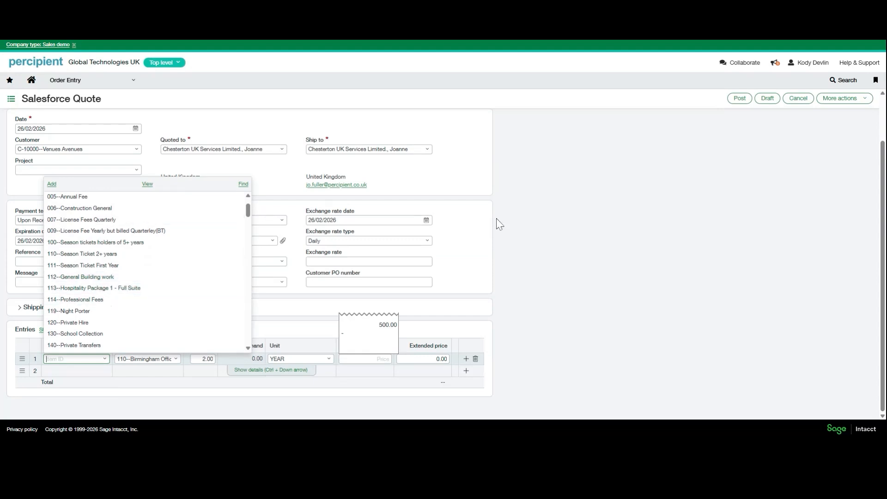
click(289, 267)
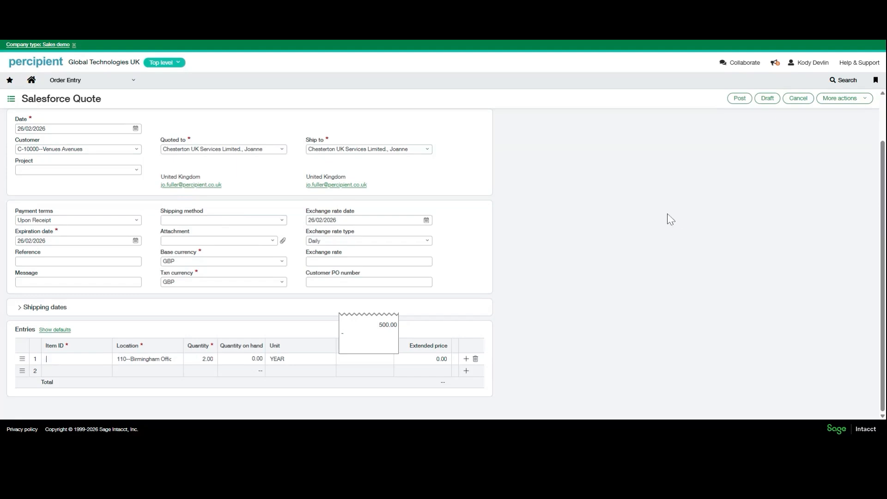
Leave the unsaved quote and open the Sales Order transactions list in Order Entry.
click(112, 83)
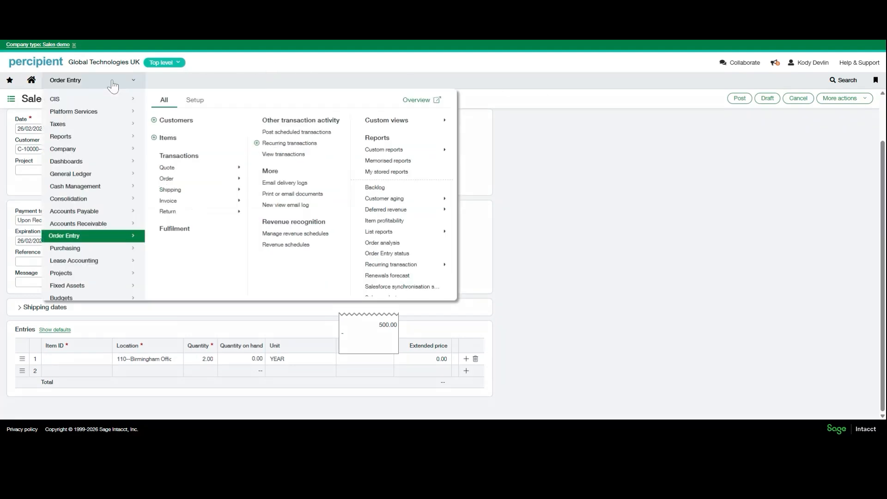
mouse_move(197, 184)
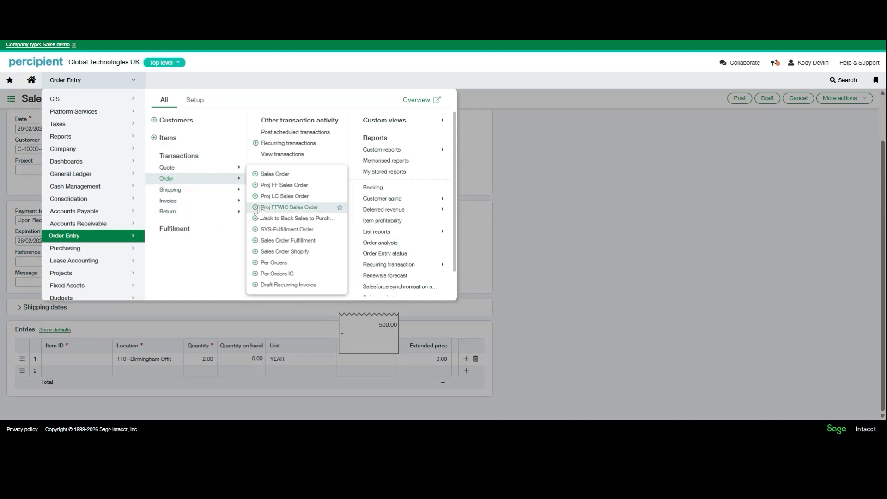
click(276, 177)
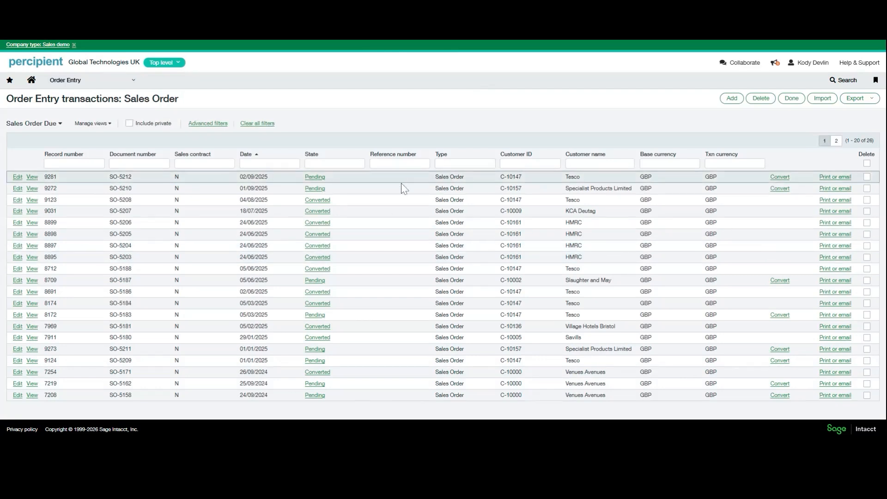
View the Tesco sales order dated 02/09/2025 and examine its header details, line items, prices and warehouses.
click(29, 178)
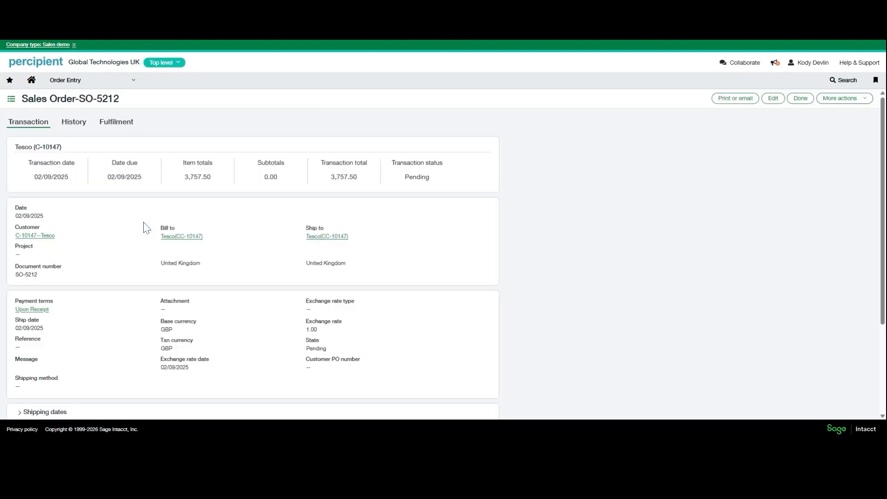
scroll(147, 228, down, 2)
scroll(147, 227, up, 1)
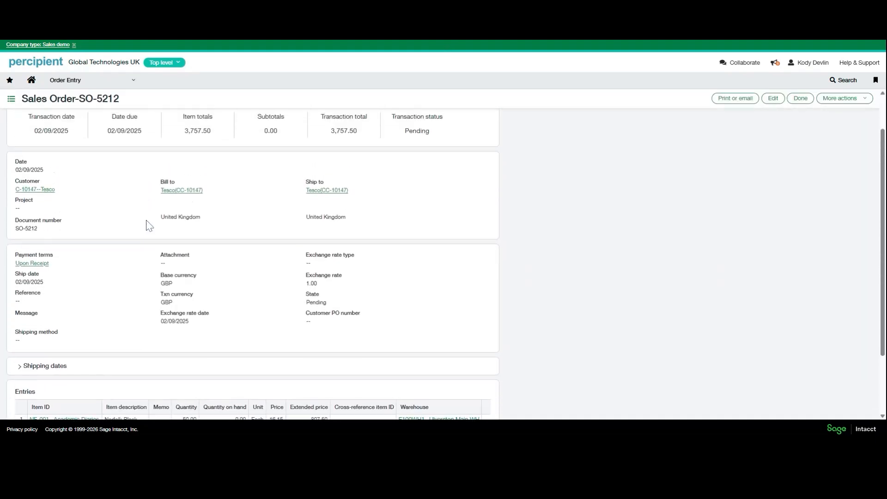
scroll(149, 226, down, 2)
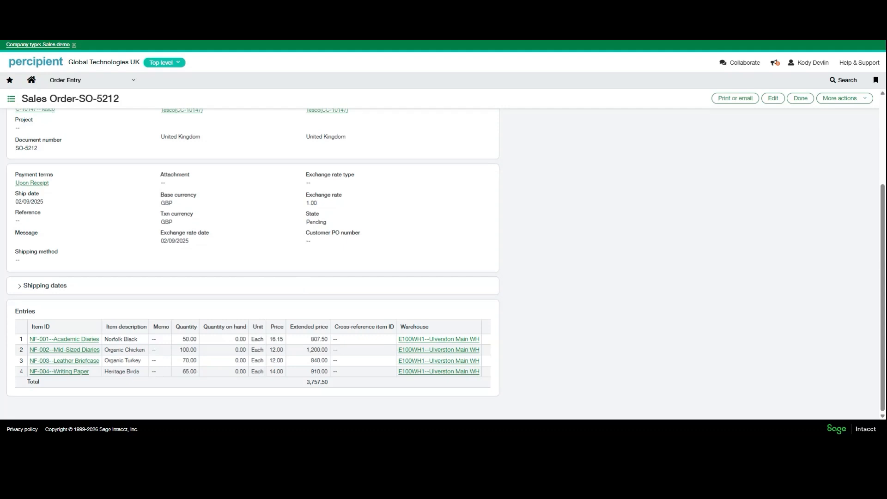
scroll(337, 306, up, 1)
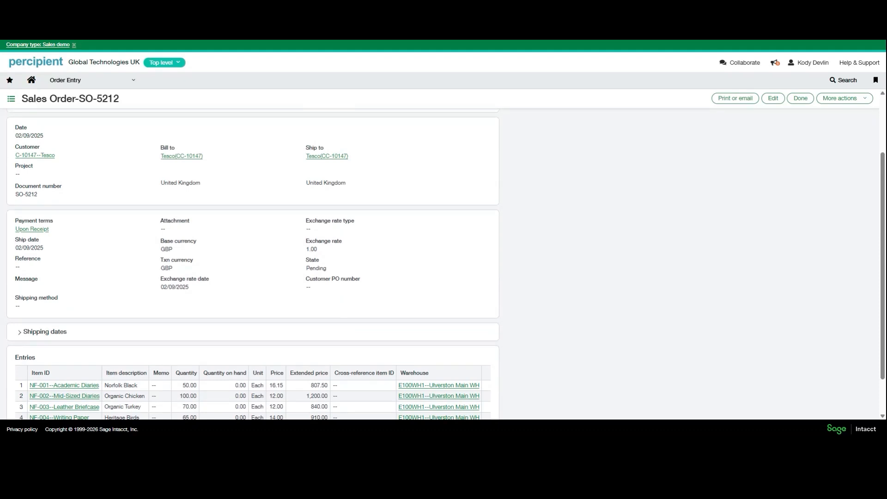
scroll(329, 297, down, 1)
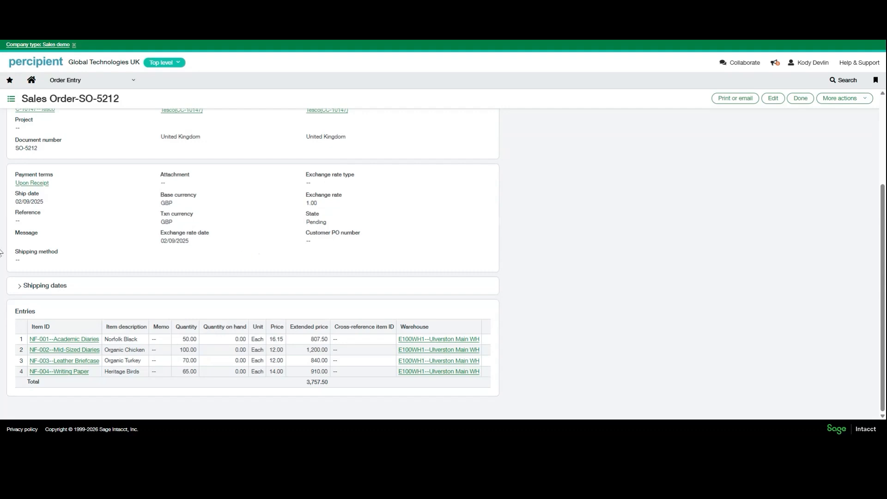
Go to the price lists in the Order Entry setup, cancelling the blank new price list form.
click(94, 80)
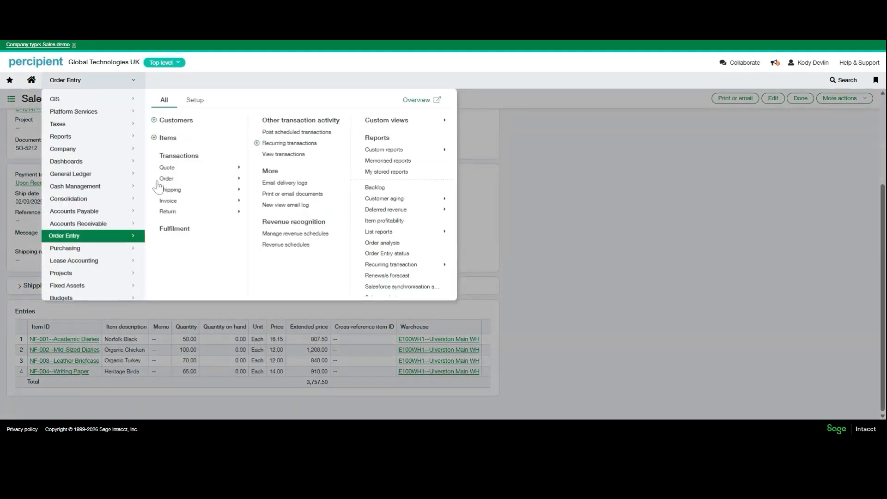
click(174, 144)
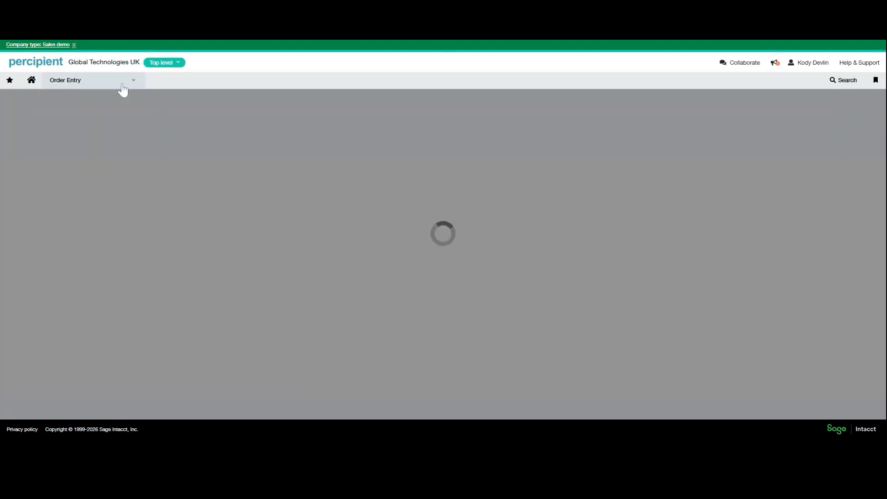
click(122, 85)
click(189, 102)
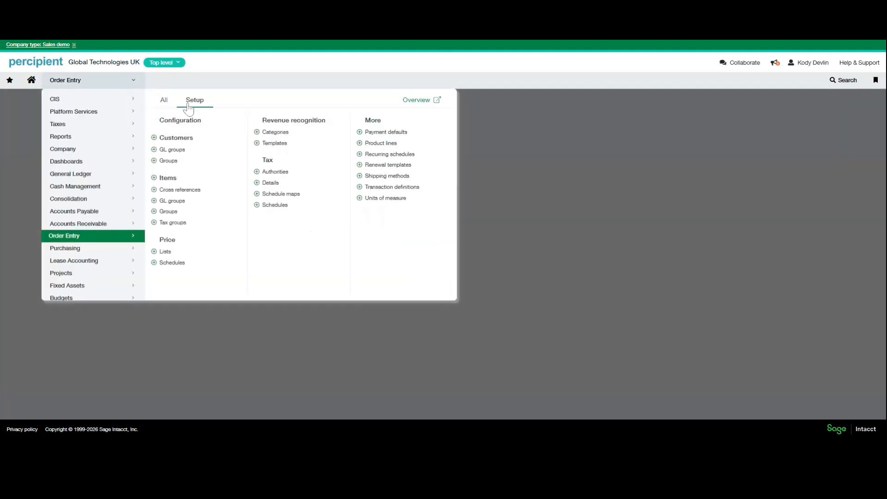
click(155, 252)
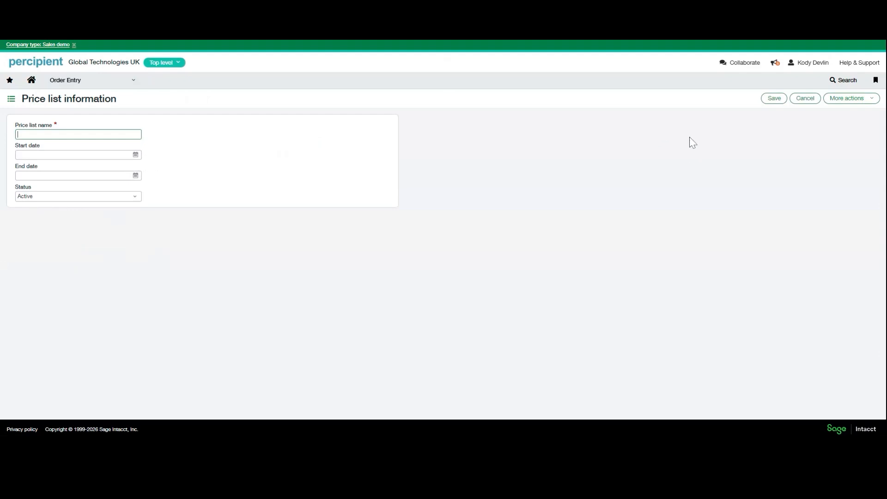
click(805, 98)
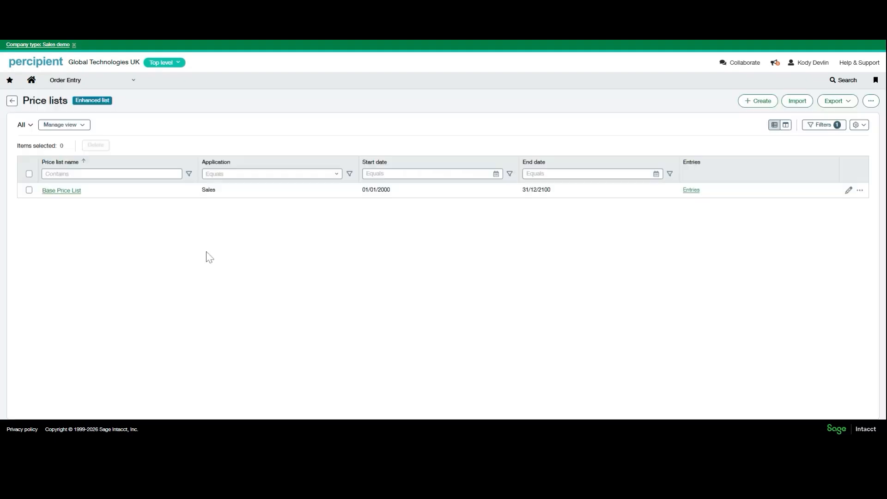
Leave the price lists and view the season tickets sales invoice with its entries and VAT subtotals.
click(91, 81)
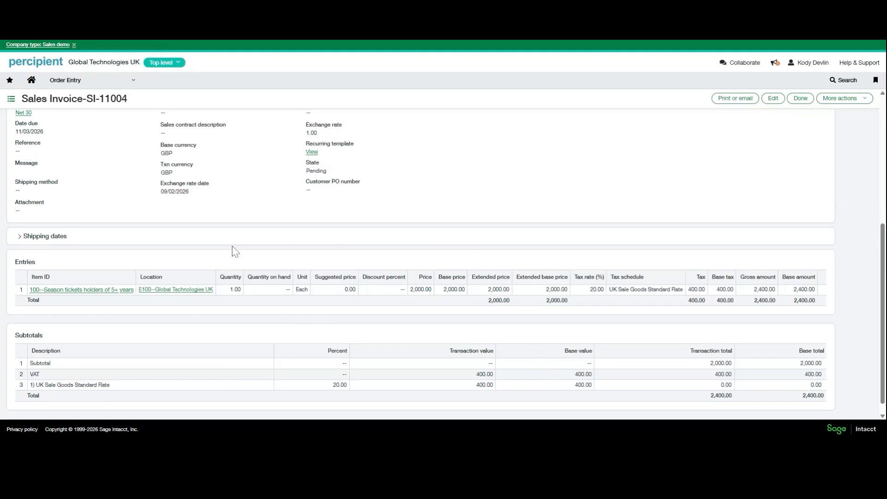
View the Tesco sales order dated 02/09/2025 from the Order Entry sales orders and check its audit trail.
click(87, 81)
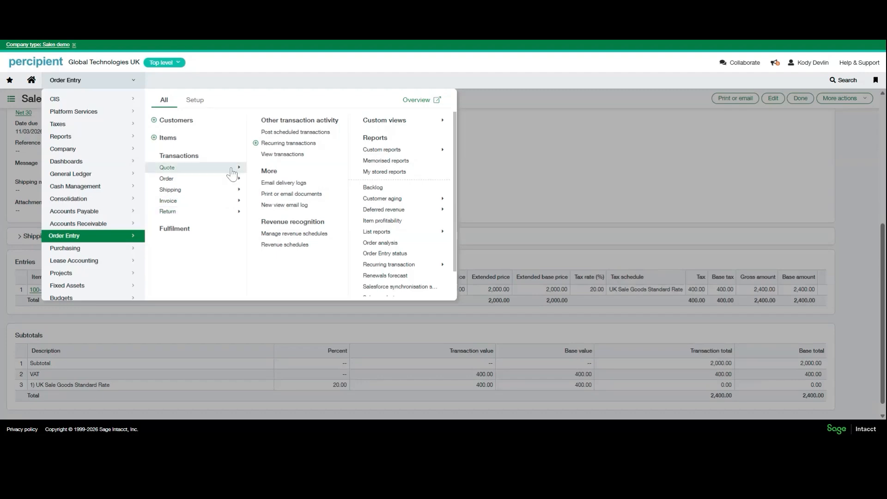
click(238, 181)
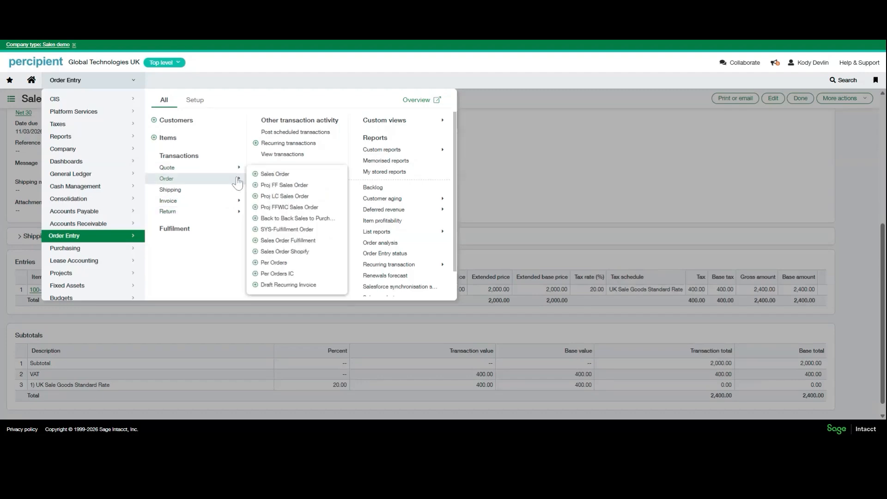
click(268, 174)
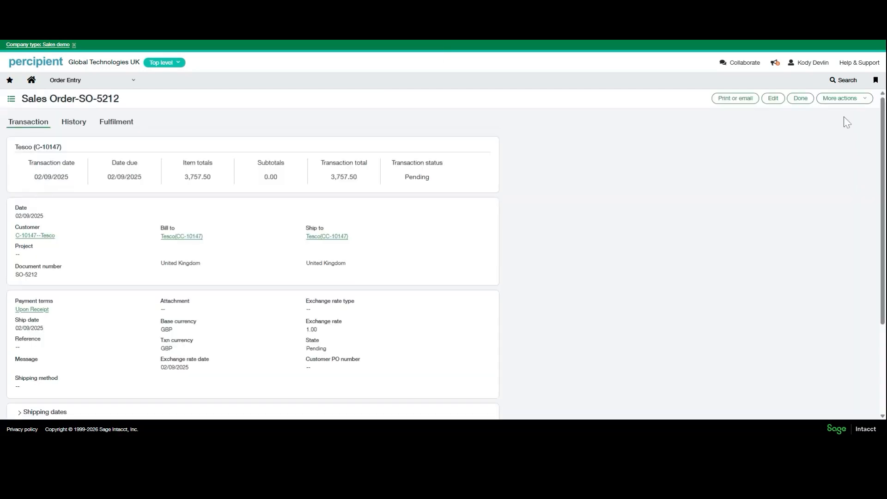
click(847, 99)
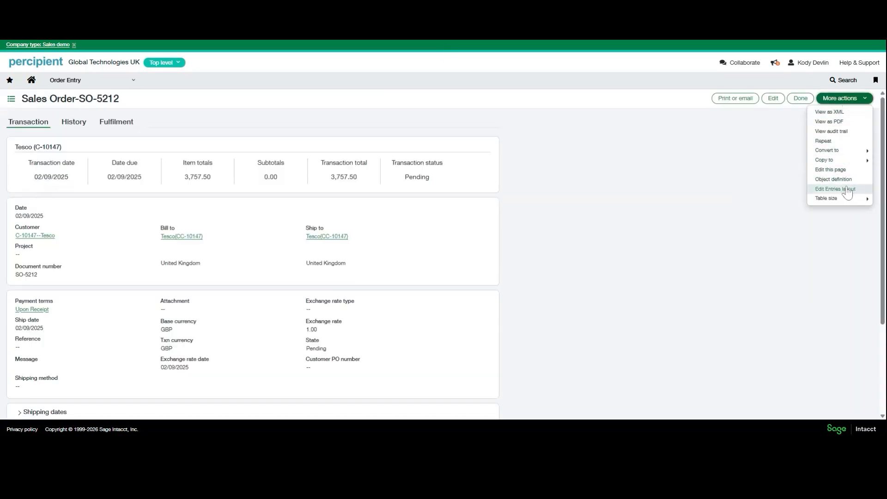
click(831, 131)
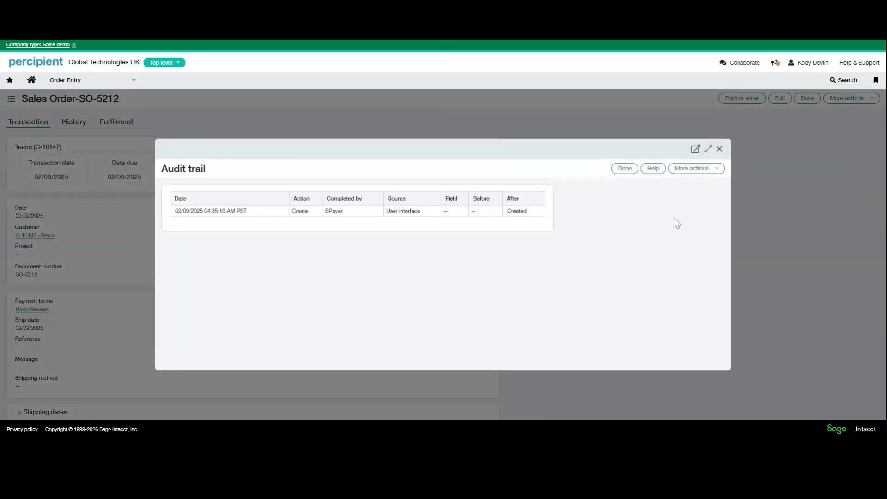
click(70, 349)
Look through the Order Entry quote, order and shipping transaction types, including SYS-Fulfillment Shipper.
click(110, 81)
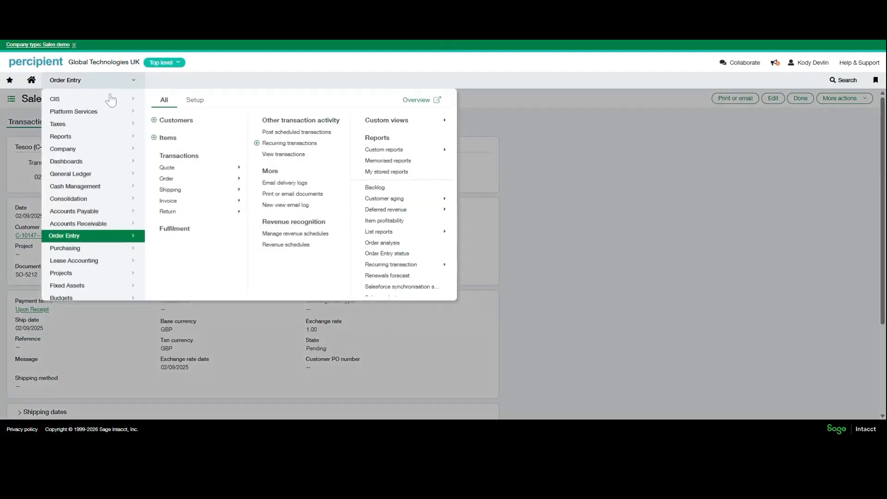
click(182, 172)
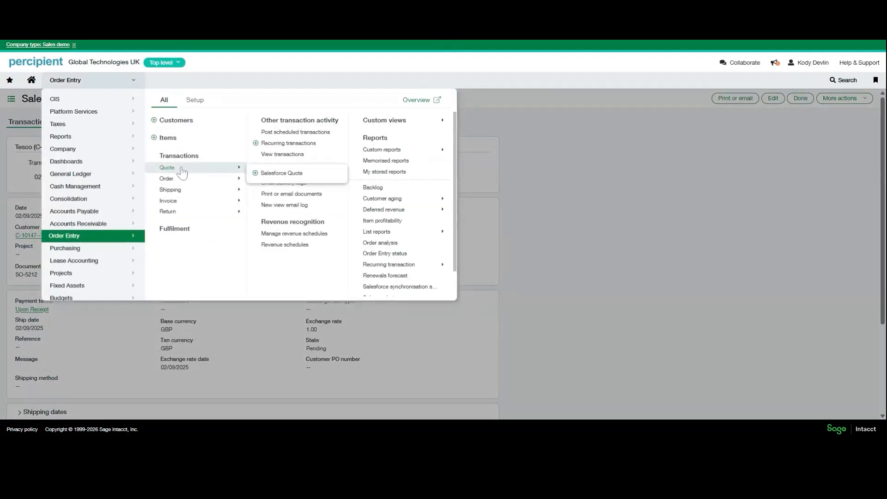
click(183, 181)
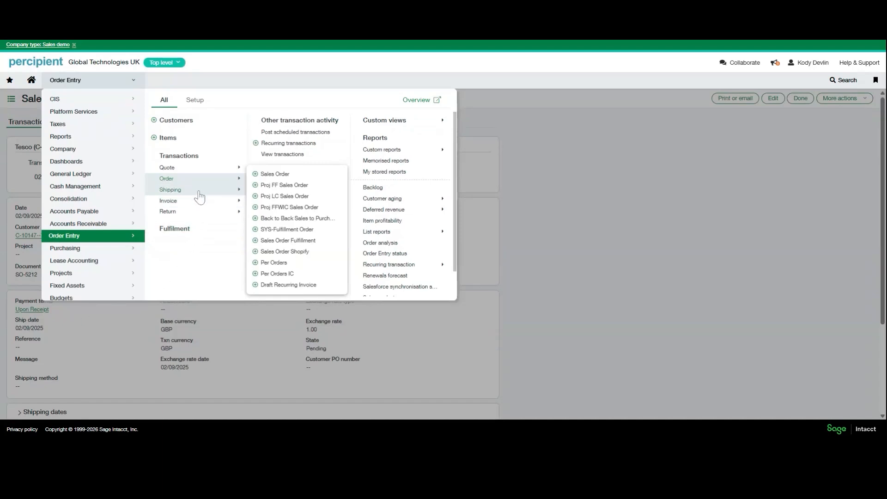
mouse_move(199, 193)
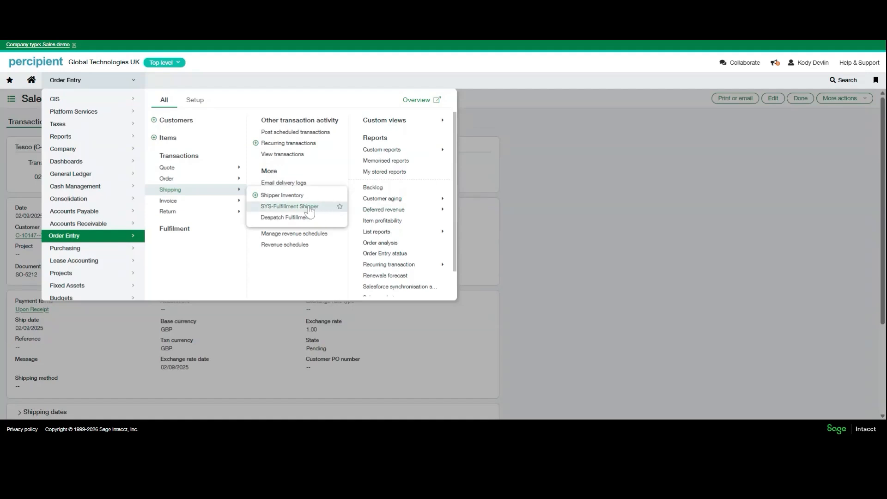
click(289, 206)
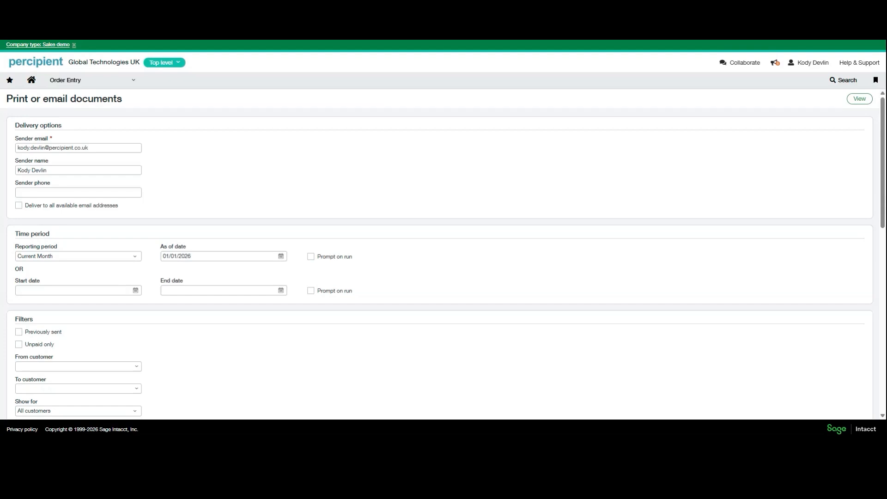
Leave the Print or email documents page and display the customer aging report as a graph.
click(859, 99)
click(101, 86)
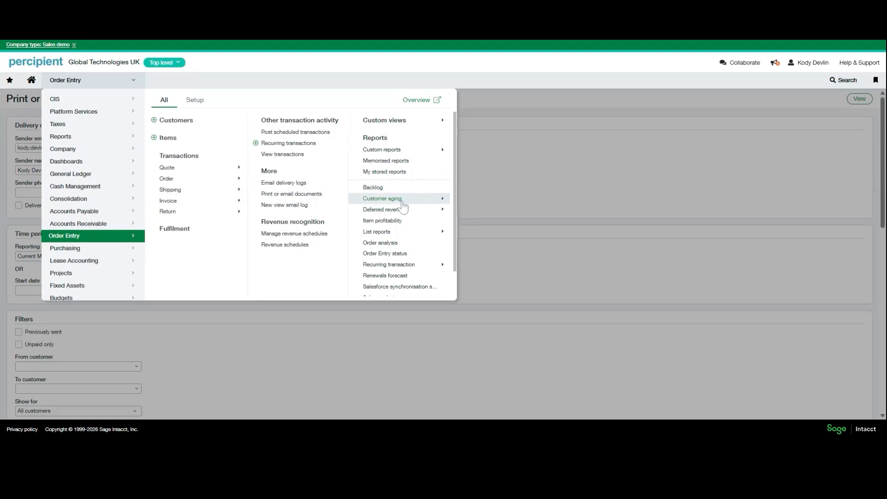
mouse_move(403, 205)
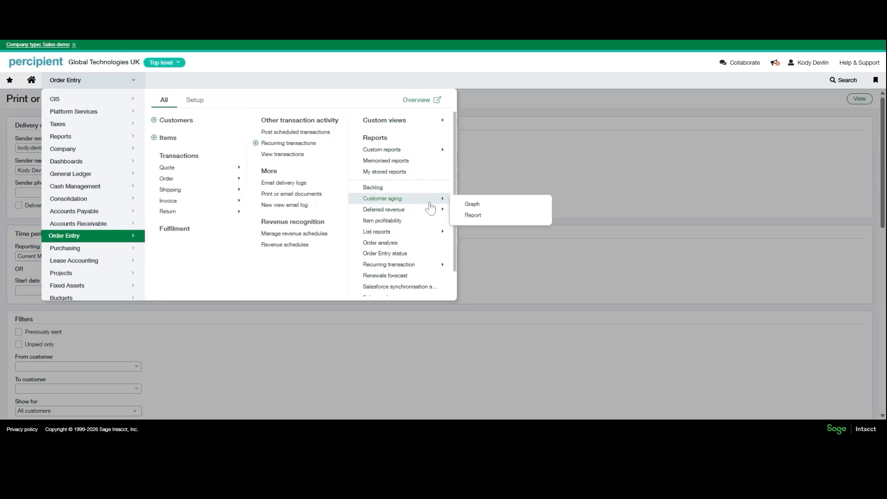
click(470, 206)
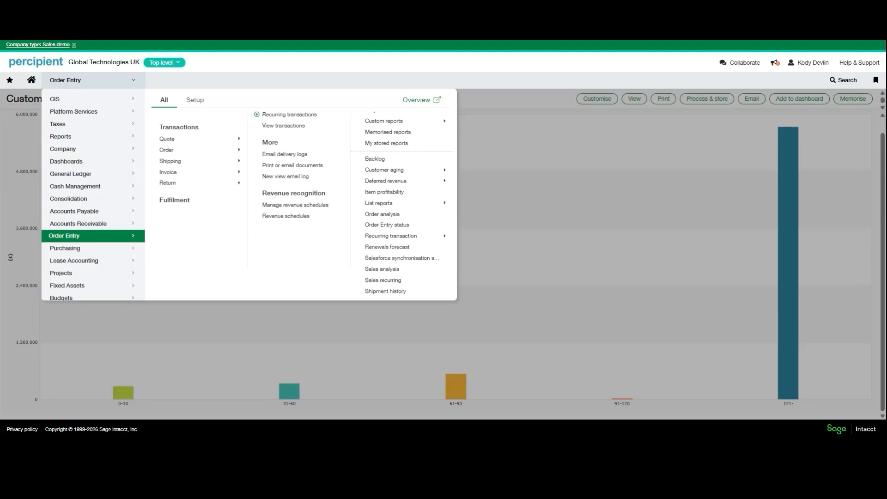
View the Manage revenue schedules form with its options collapsed, and go to the revenue recognition schedules list.
click(279, 206)
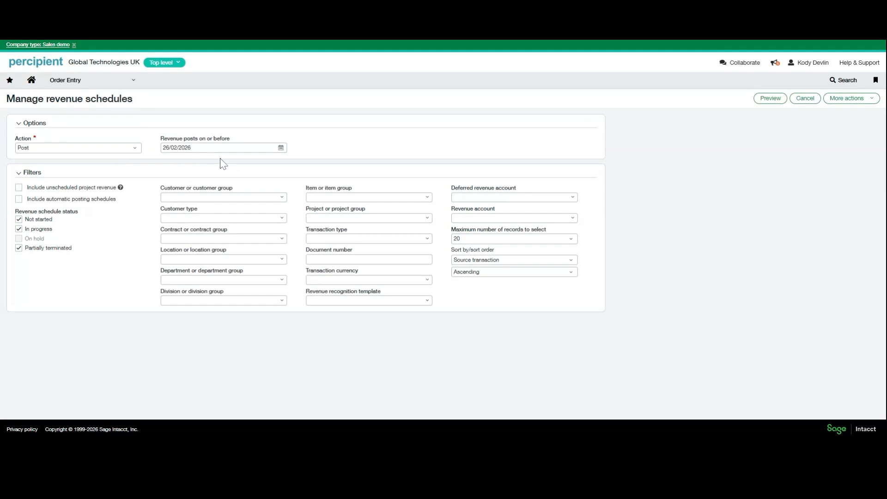
click(309, 123)
click(80, 83)
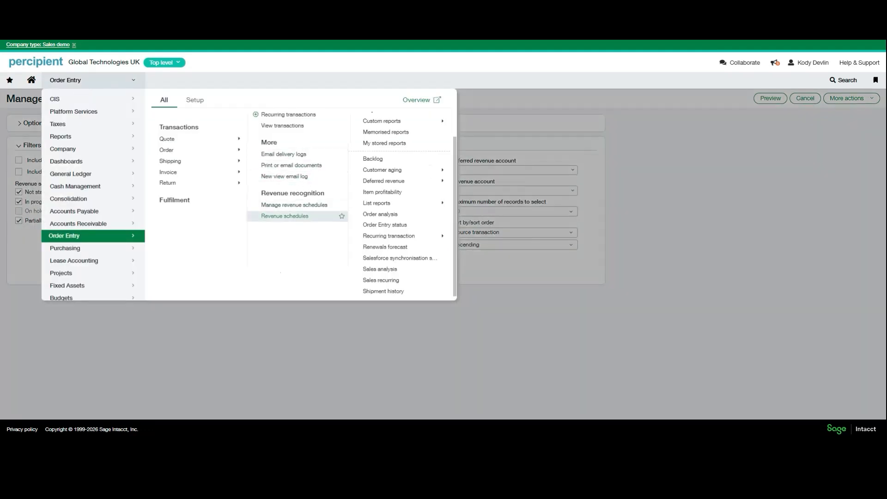
click(284, 216)
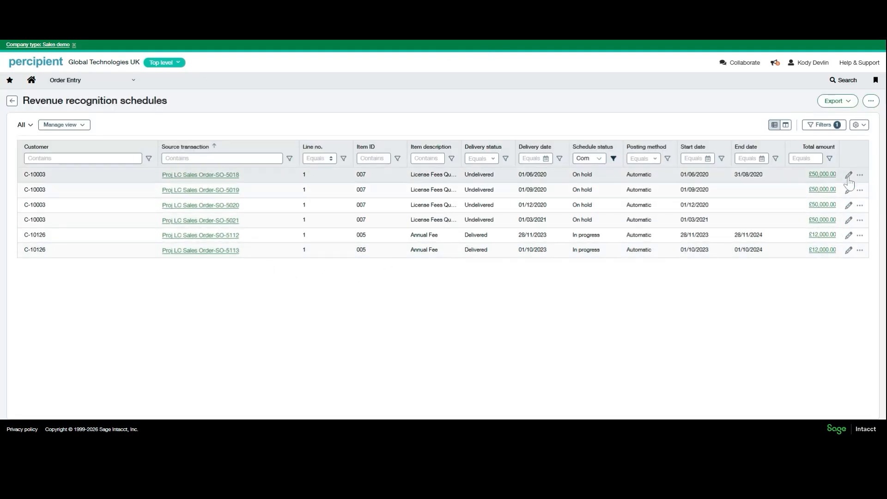
Open the first License Fees Quarterly revenue recognition schedule and examine its header, schedule entries and change history.
click(849, 176)
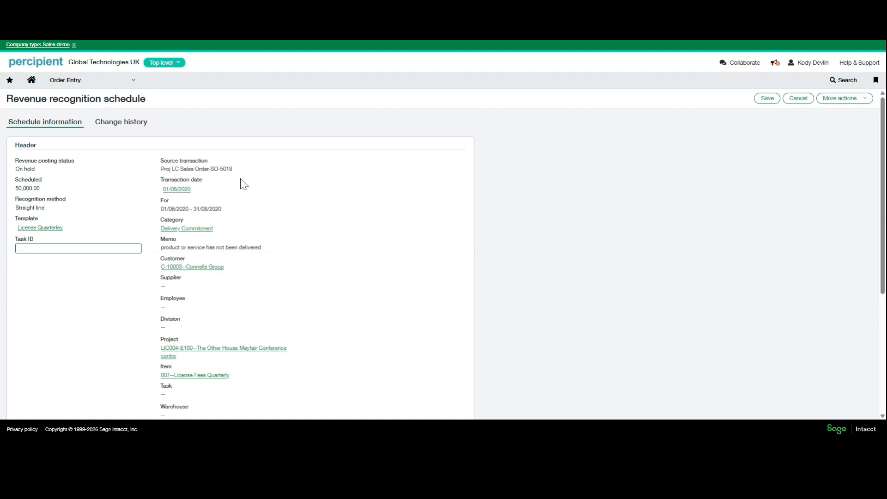
scroll(227, 224, down, 4)
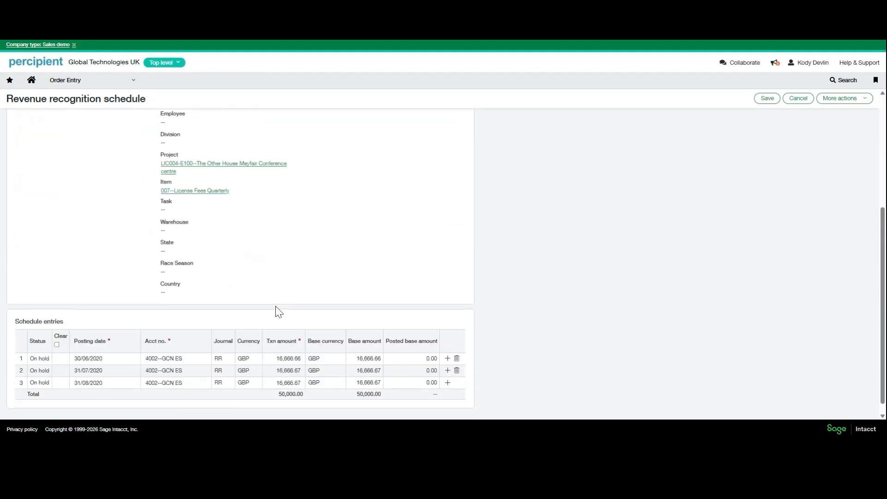
scroll(445, 260, down, 1)
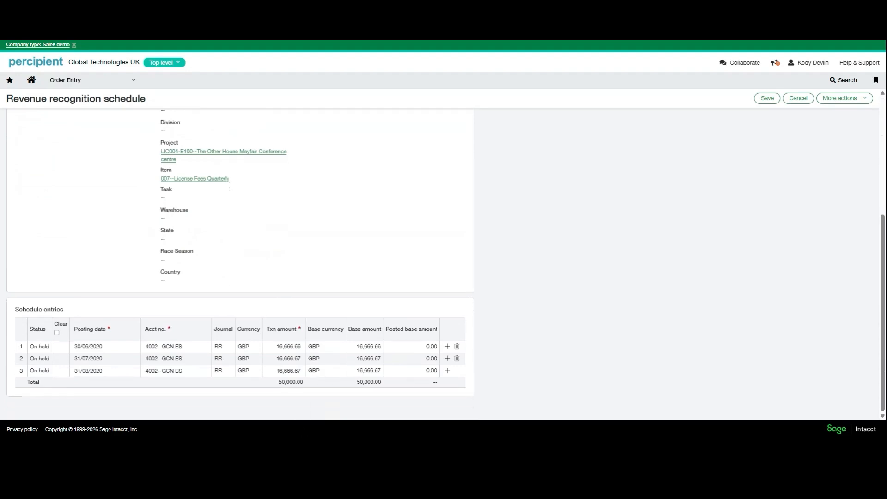
scroll(321, 358, up, 5)
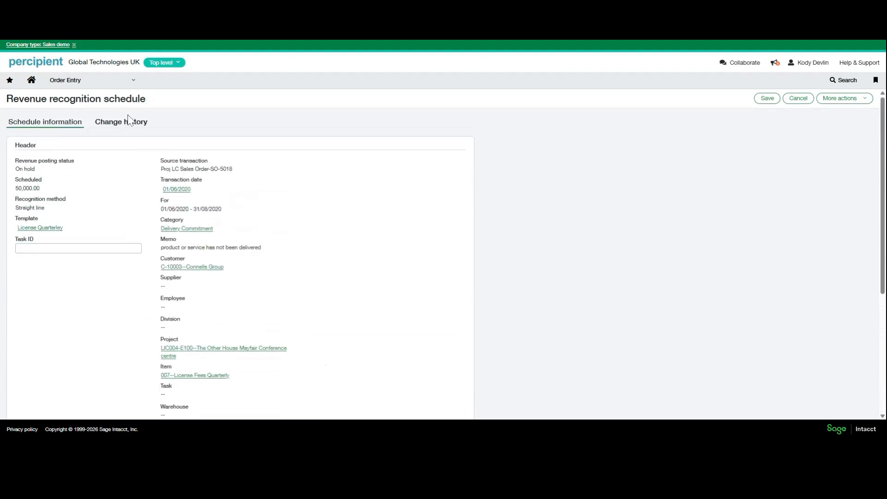
click(124, 122)
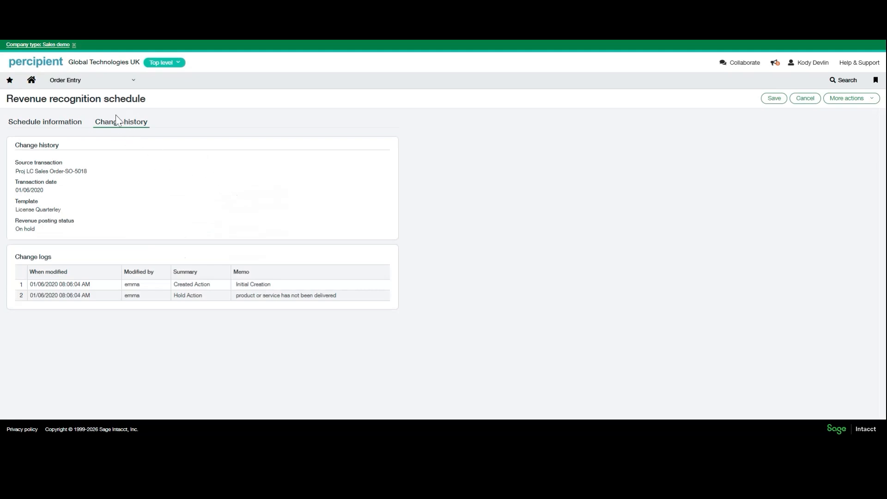
Return from the revenue recognition schedule to the overview of Order Entry functions.
click(111, 84)
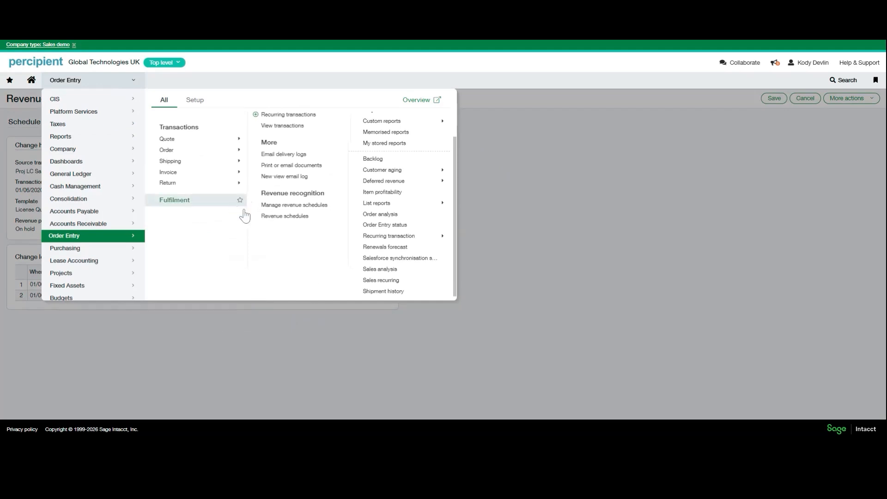
scroll(253, 183, up, 1)
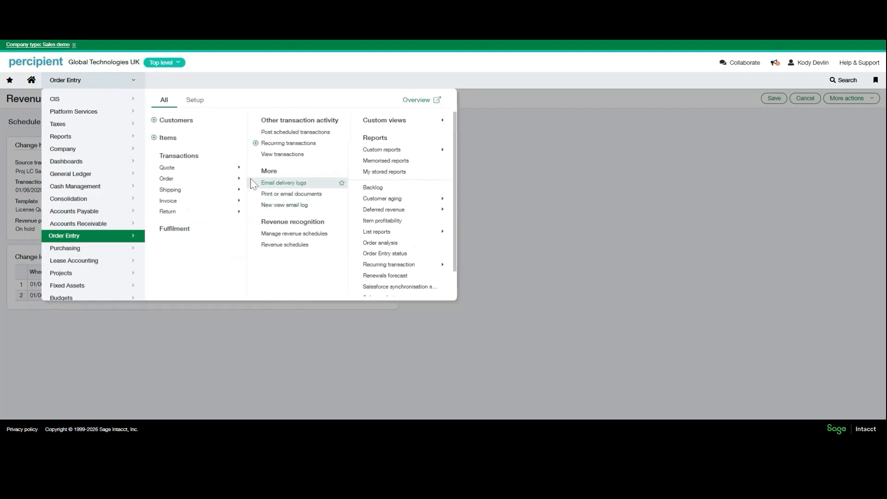